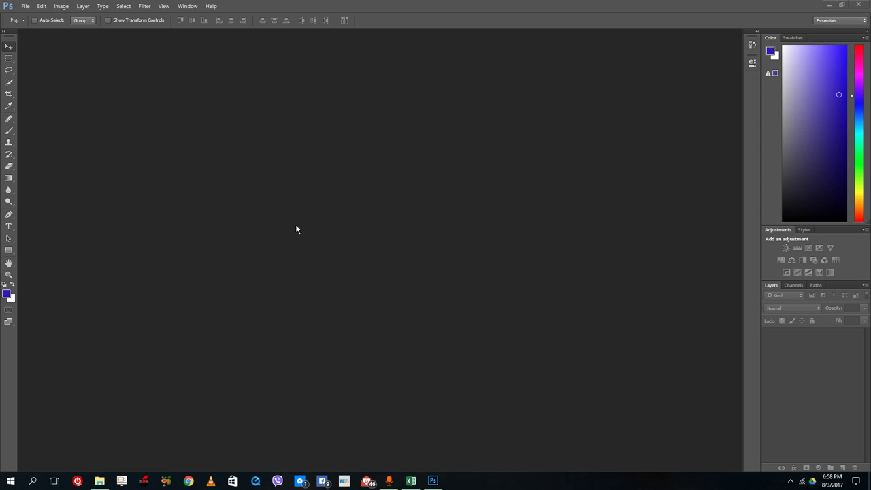
Create a new white 530 x 530 document, Untitled-1, with the default settings.
click(25, 6)
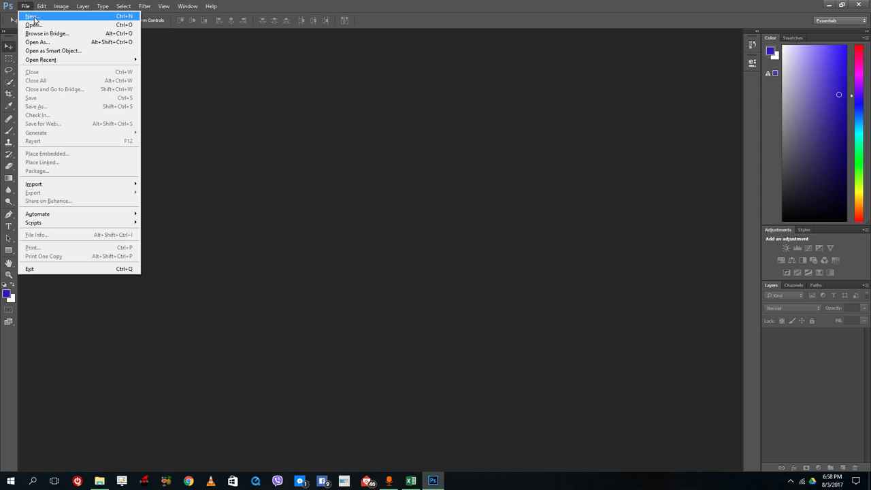
click(30, 18)
click(479, 118)
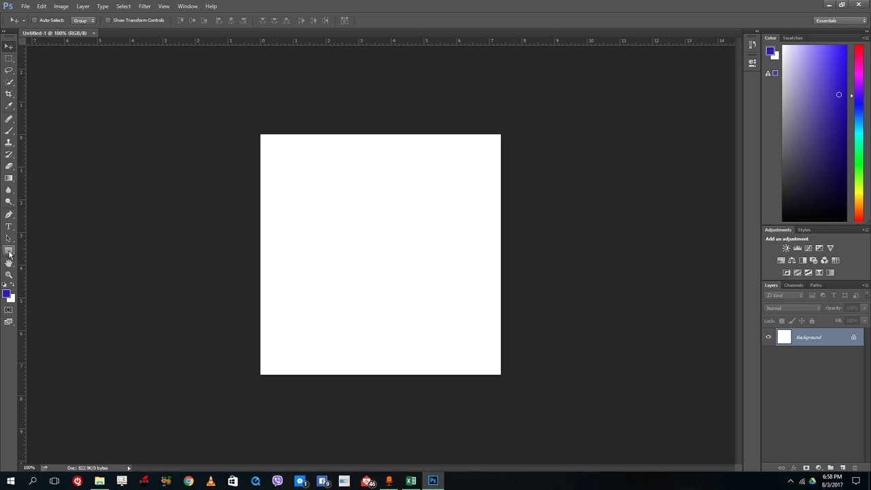
Draw a red-gradient rectangle near the top of the canvas.
click(10, 255)
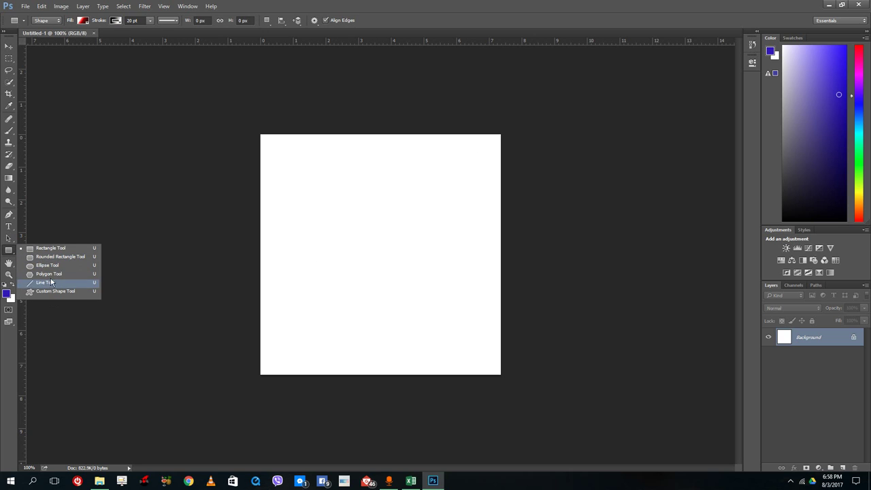
click(71, 248)
drag(317, 158, 375, 229)
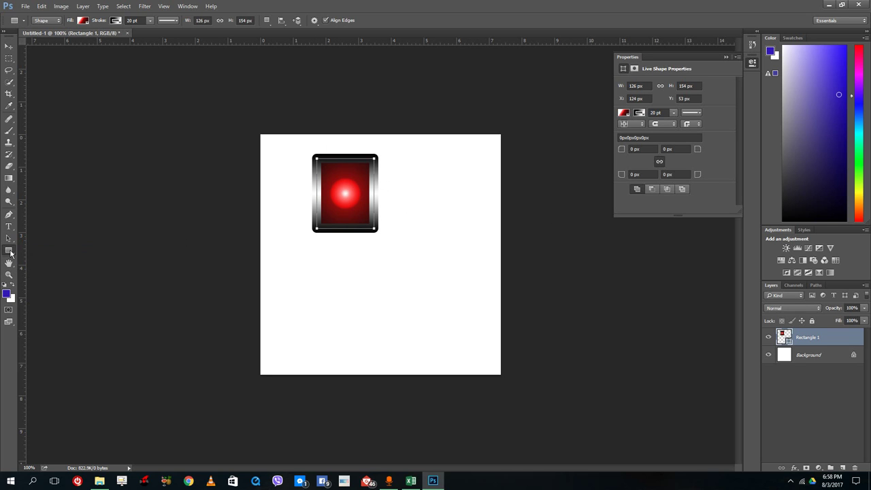
Draw a rounded rectangle below the first rectangle.
right_click(9, 250)
click(61, 257)
drag(305, 262, 373, 306)
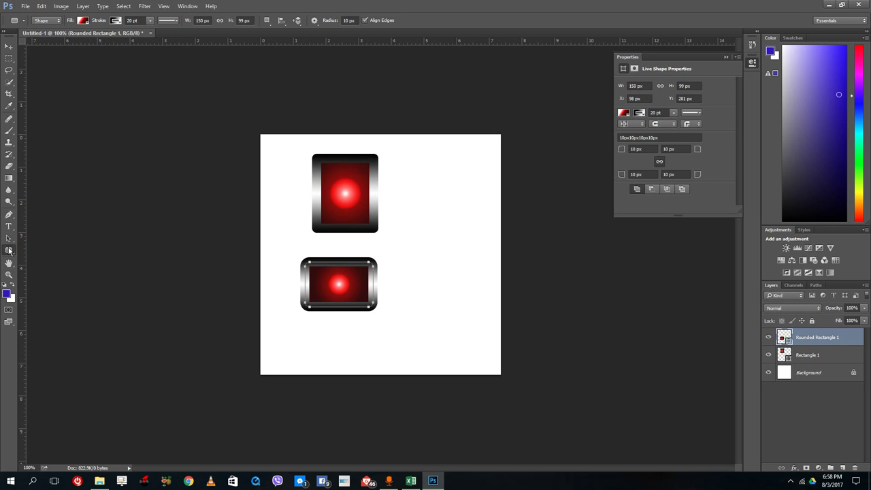
Draw a short vertical line on the right side of the canvas.
right_click(9, 251)
click(50, 284)
drag(443, 249, 441, 305)
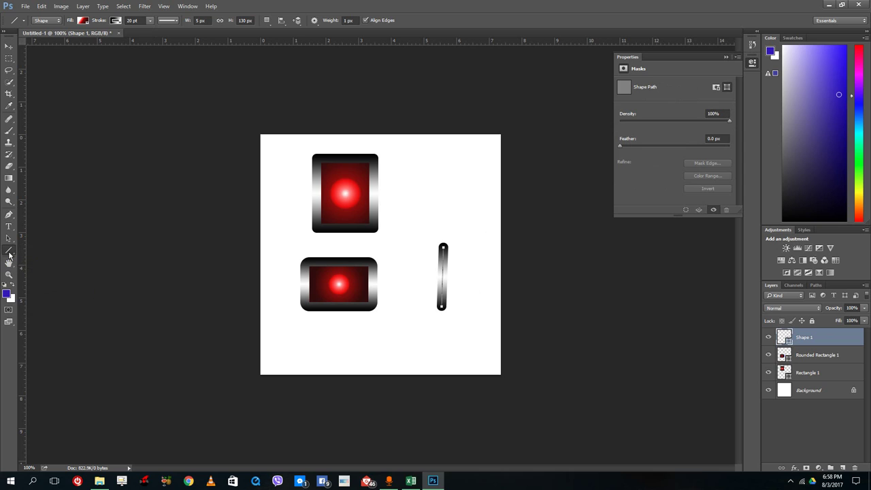
right_click(10, 253)
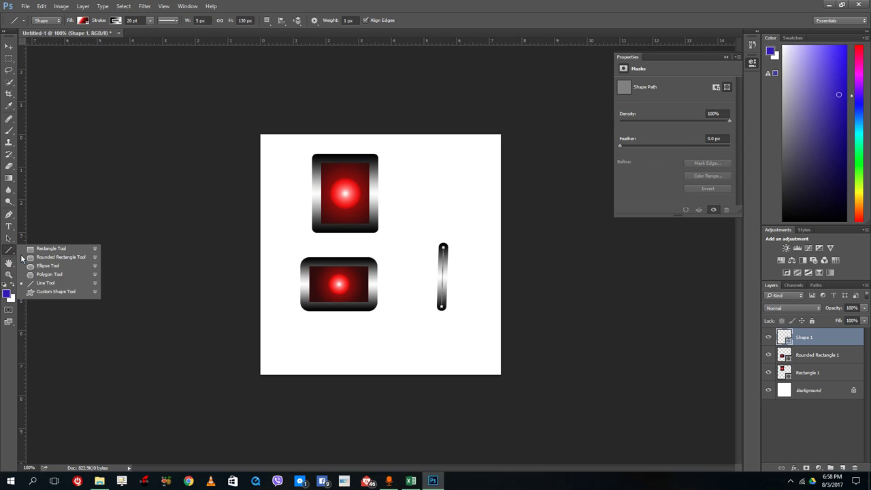
Load the All custom shape set and drag a large flower over the rounded rectangle.
click(56, 292)
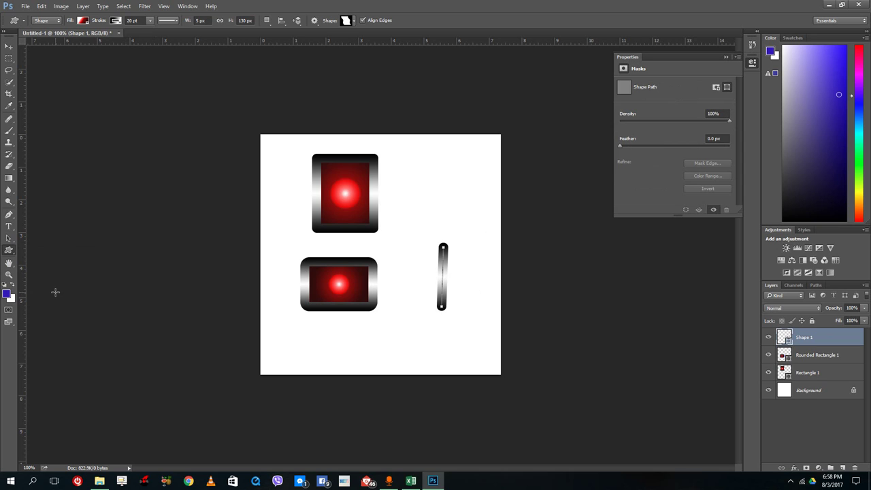
click(353, 23)
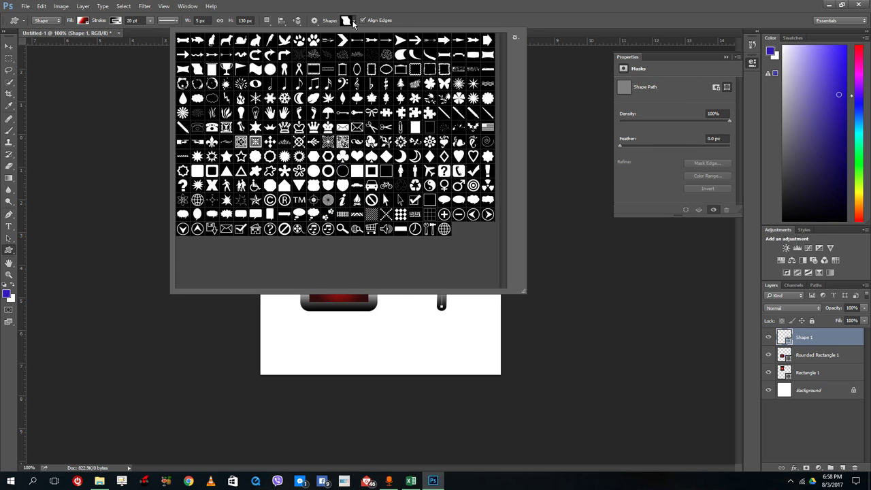
click(515, 38)
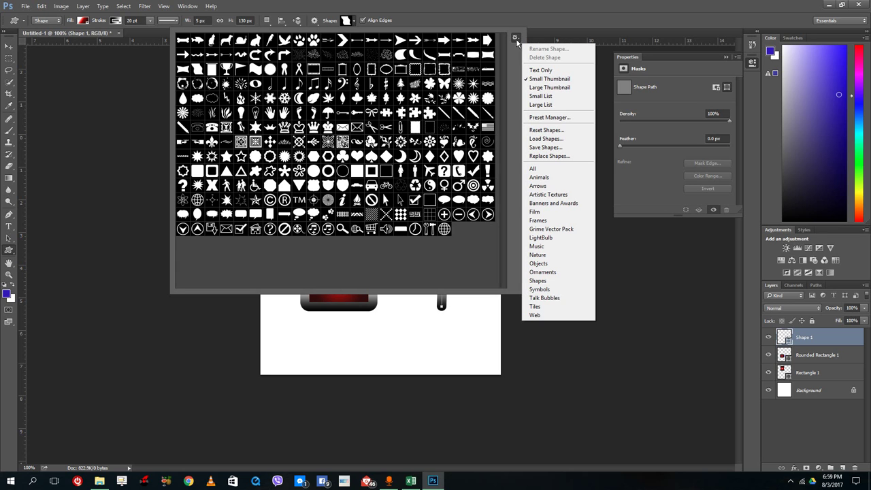
click(542, 170)
click(400, 183)
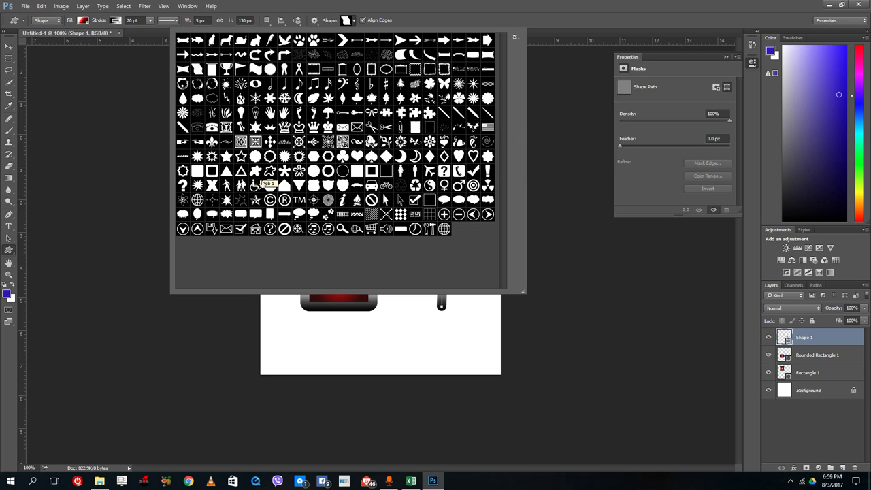
click(255, 157)
drag(375, 345, 459, 254)
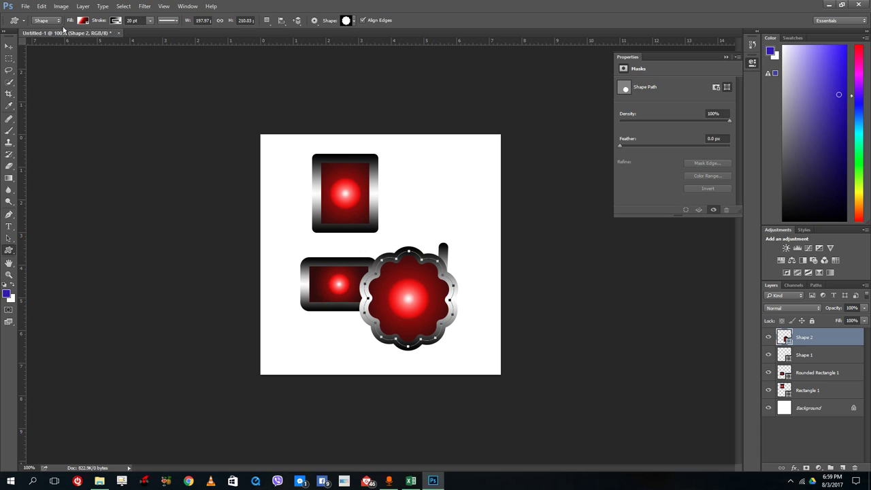
Keep Shape mode and fill the flower with a blue-red-yellow gradient.
click(42, 22)
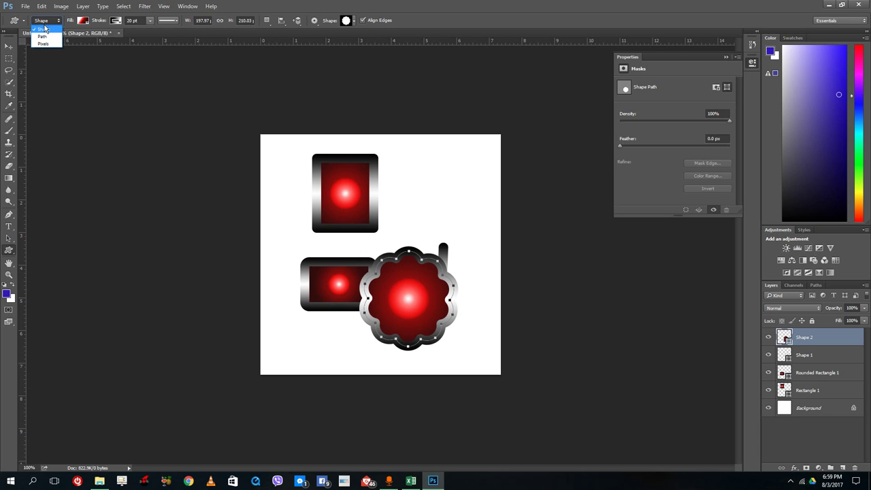
key(Escape)
click(87, 22)
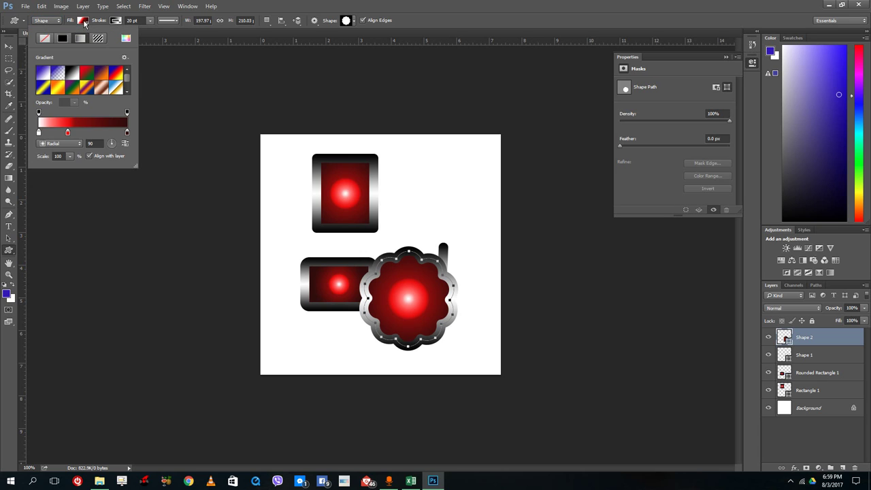
click(103, 75)
click(110, 77)
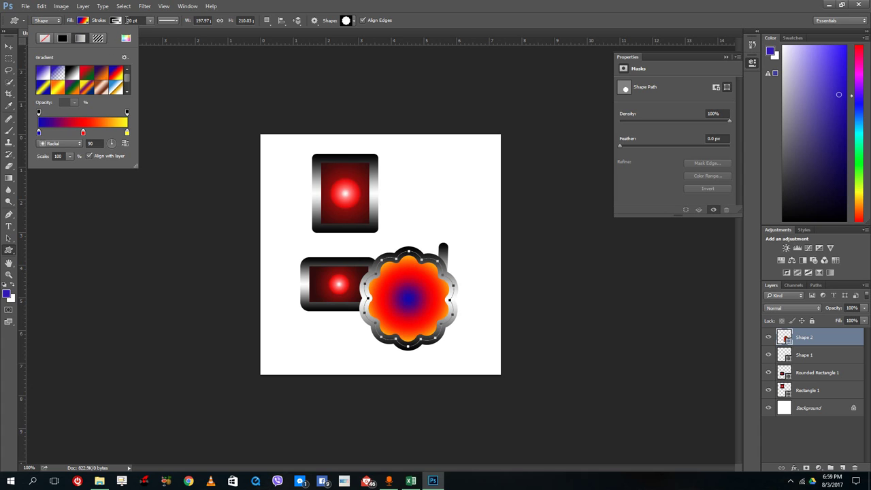
Give the flower a thinner 9.58 pt dashed stroke.
click(120, 23)
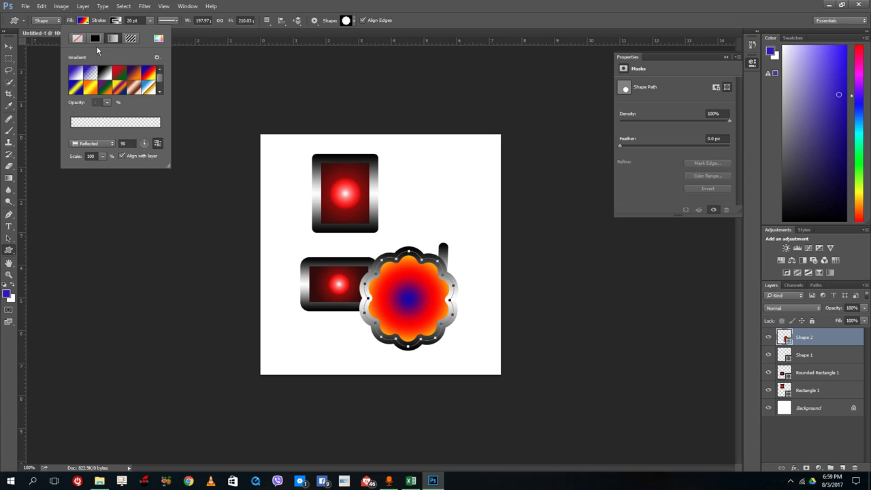
click(150, 21)
click(150, 21)
drag(147, 34, 141, 34)
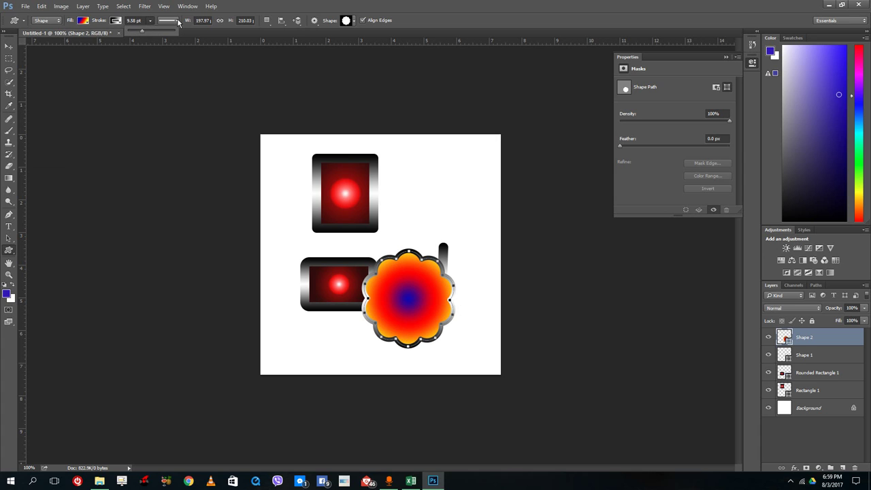
click(172, 23)
click(166, 63)
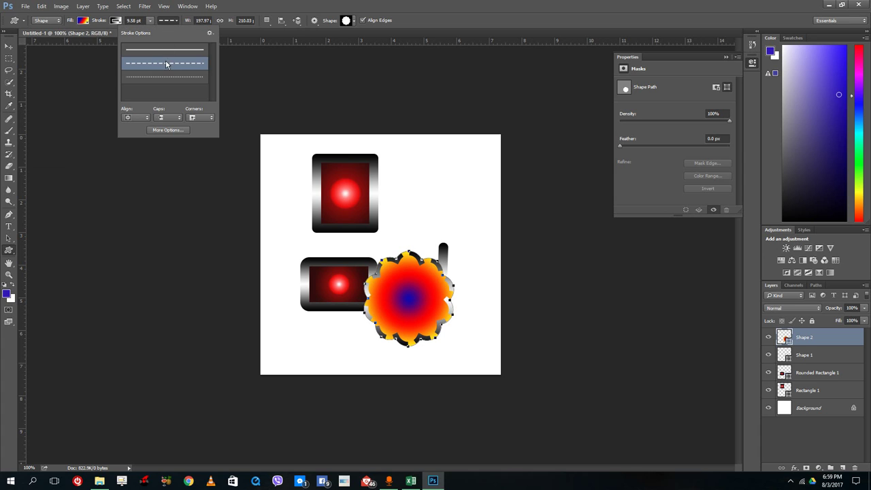
Define the flower as a new custom shape and select all the shape layers.
click(390, 198)
click(426, 198)
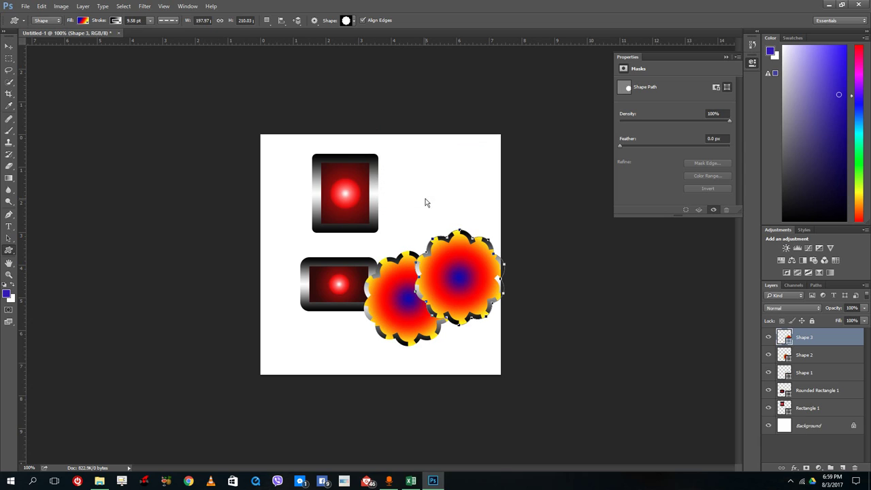
shift+click(813, 408)
Delete all shape layers, draw a red flower at top-left in Shape mode, and add an empty layer.
click(855, 470)
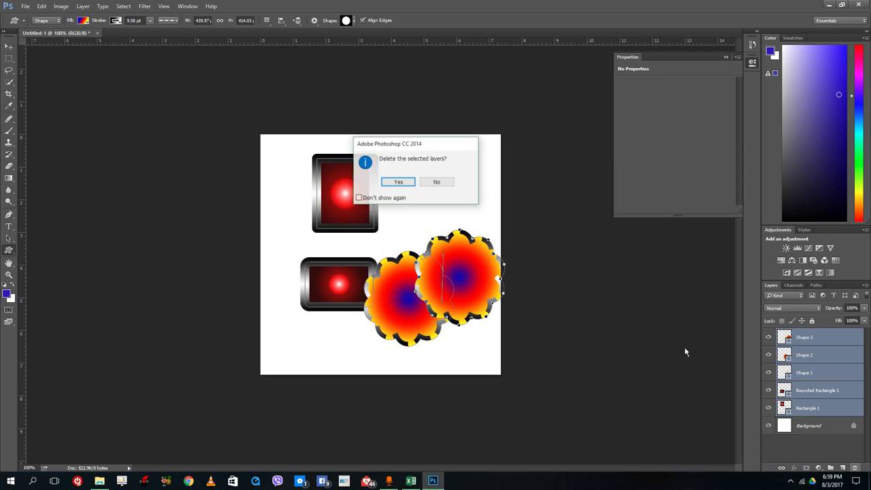
click(399, 182)
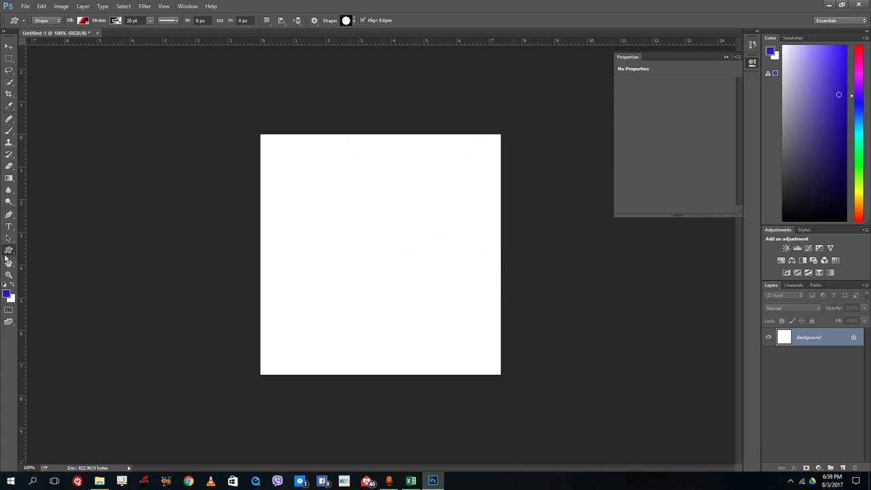
click(45, 20)
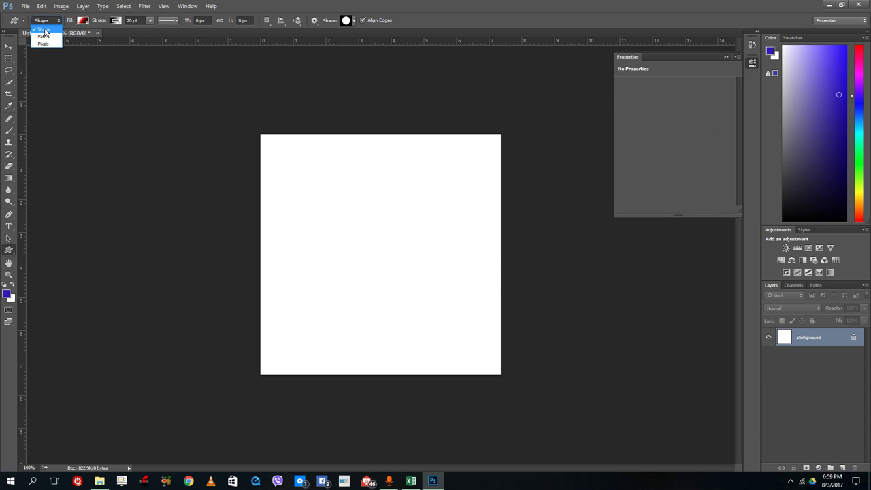
click(45, 31)
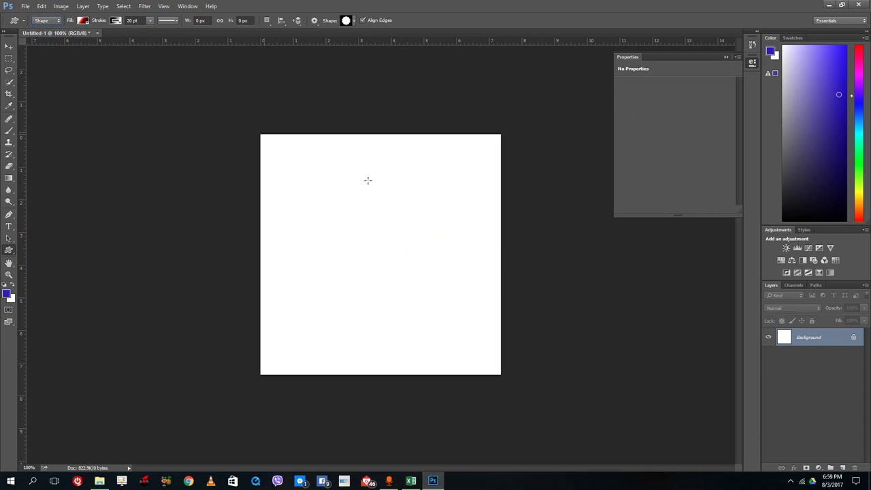
drag(269, 155, 339, 232)
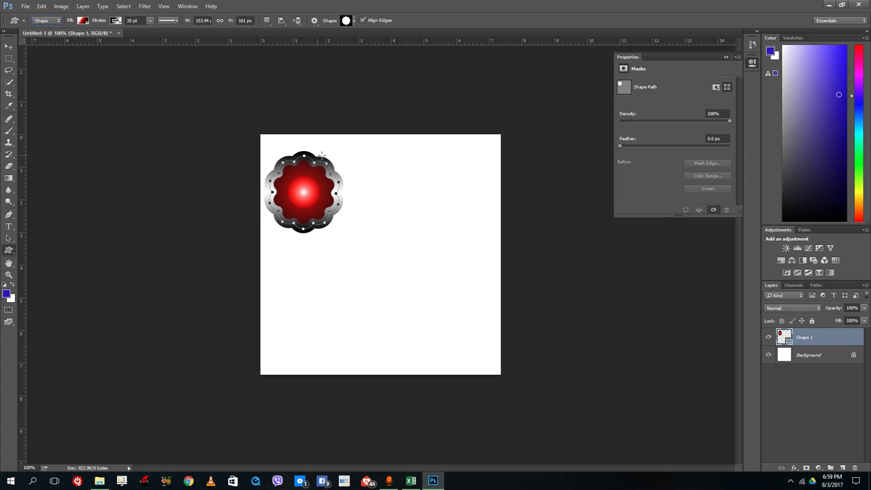
click(842, 469)
Switch the Custom Shape tool to Path mode and drag a flower path right of the red flower.
click(47, 20)
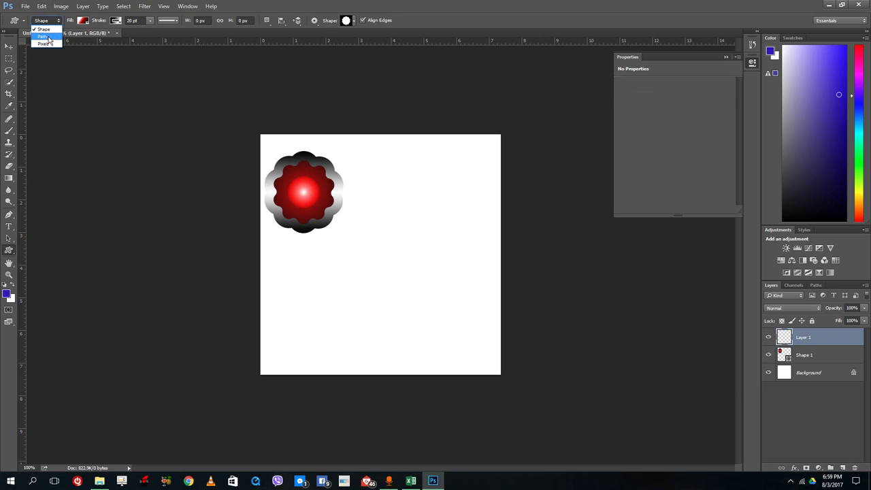
click(42, 34)
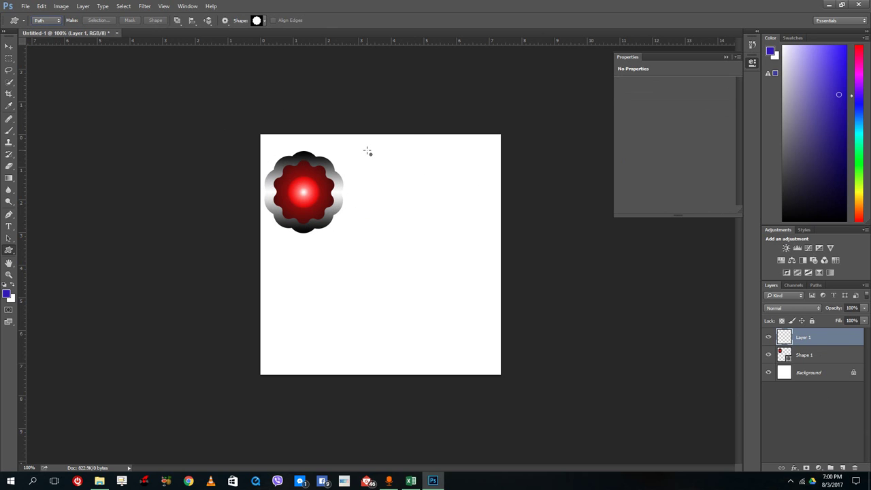
drag(367, 152, 454, 246)
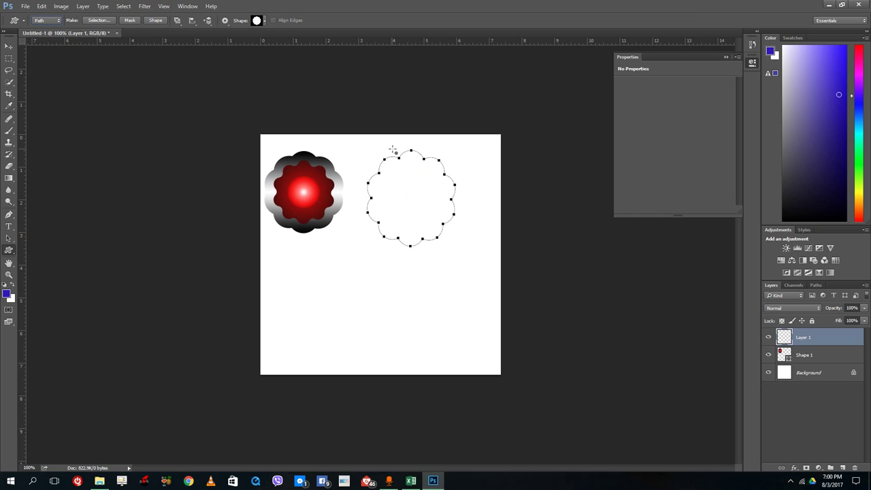
In Pixels mode, add a new Layer 2 and draw a solid blue flower below the others.
click(48, 23)
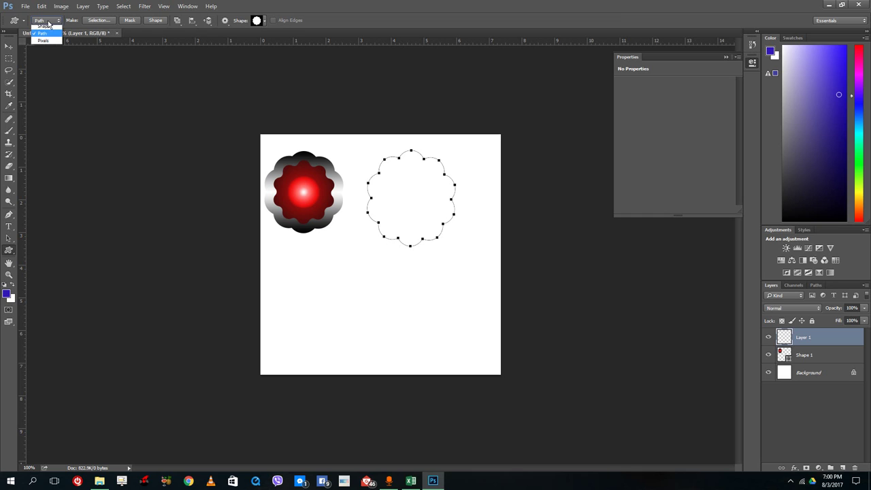
click(49, 43)
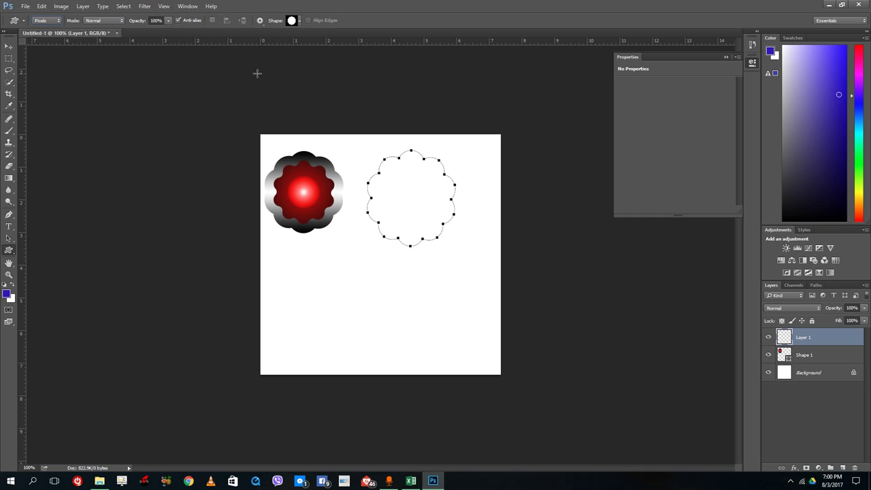
click(843, 469)
drag(319, 259, 413, 354)
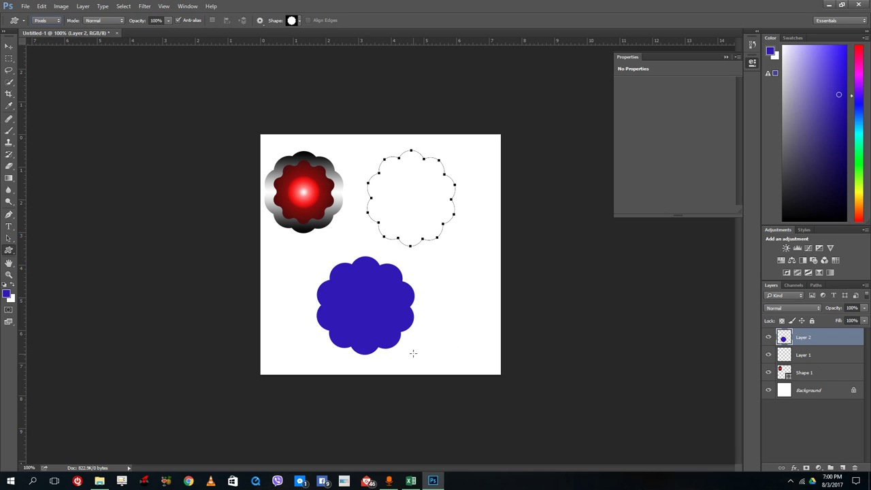
Nudge the blue flower up-left and the red flower right and down, then cancel Free Transform.
click(9, 45)
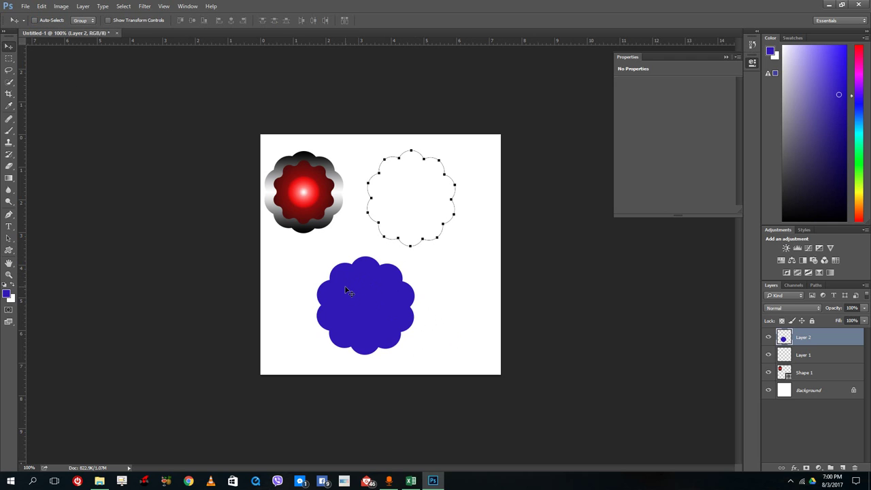
drag(353, 291, 349, 290)
drag(307, 220, 320, 227)
click(405, 306)
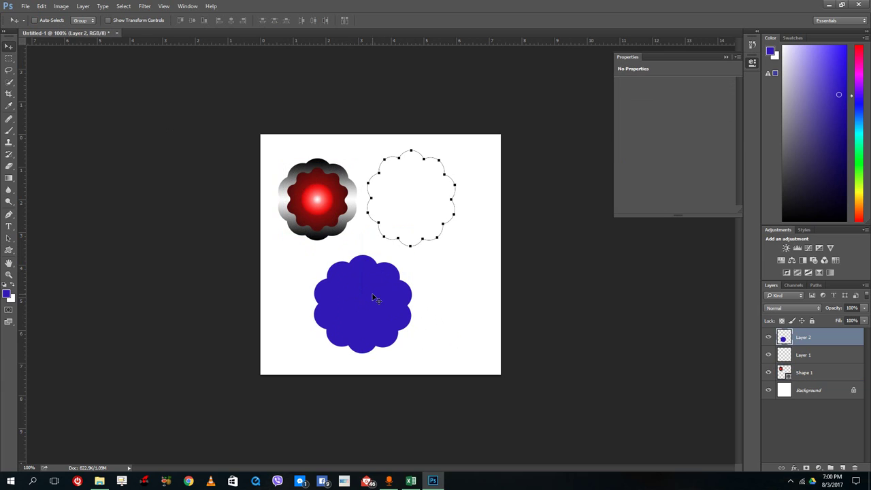
key(ctrl+t)
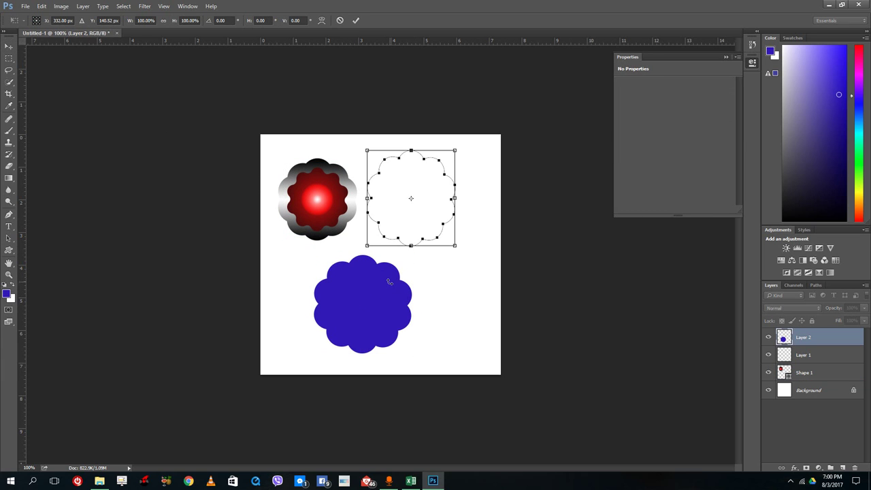
key(Return)
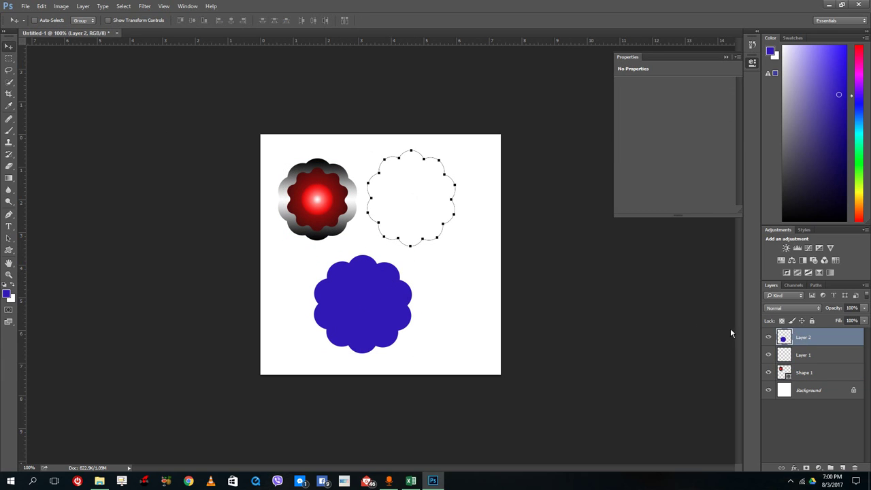
key(ctrl+t)
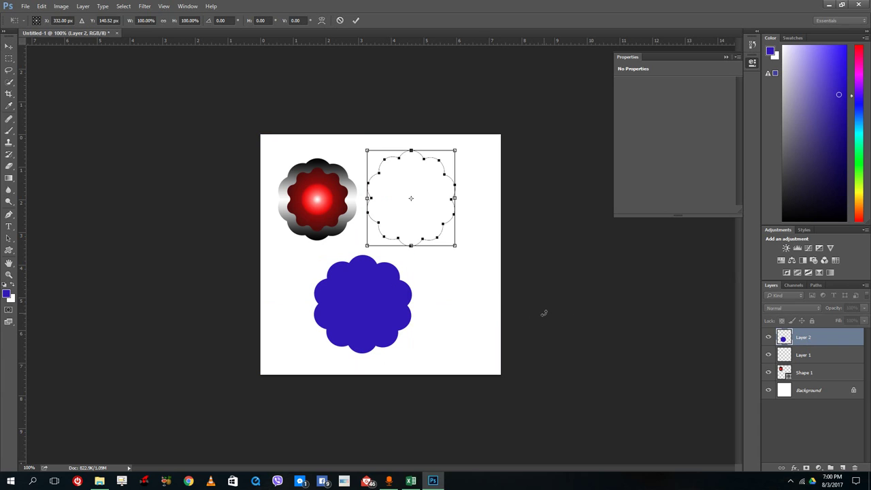
key(Return)
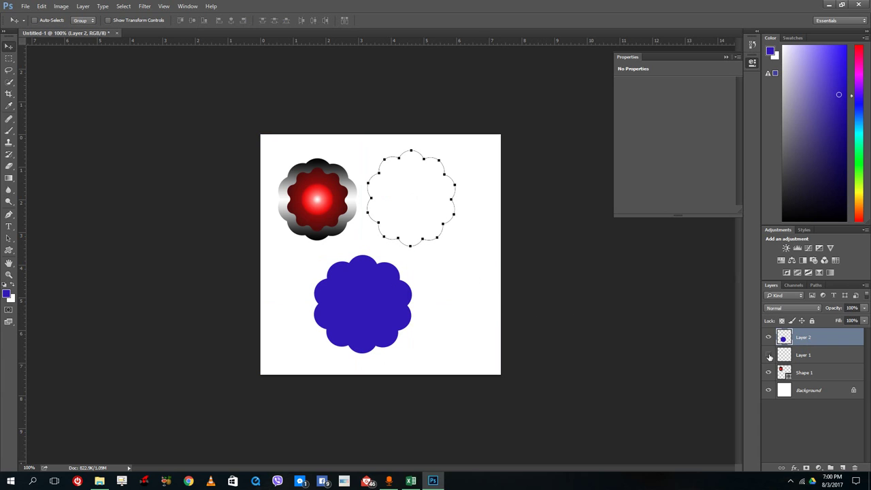
Select Layer 1, place a Pen anchor between the flowers, and reselect the blue flower.
click(817, 358)
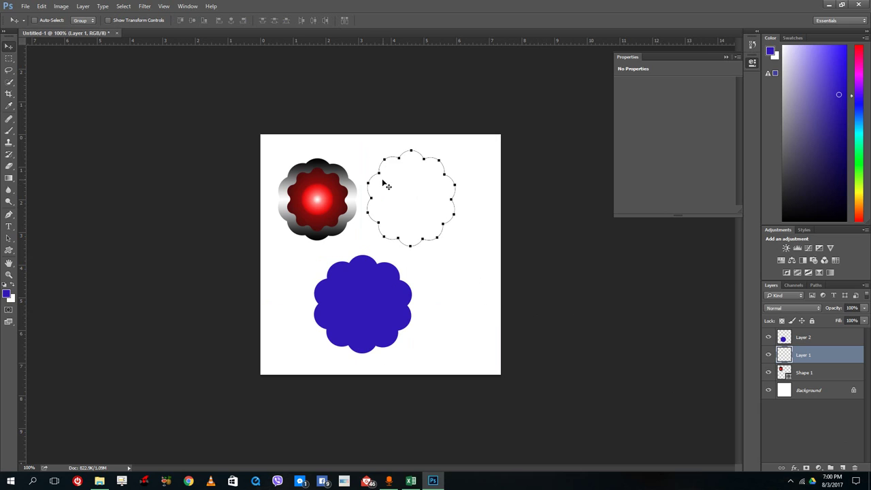
click(9, 70)
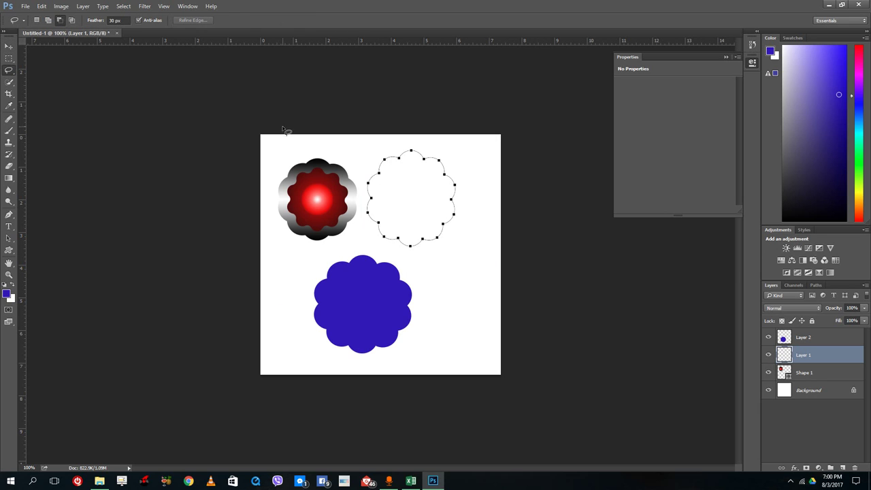
click(9, 214)
click(325, 252)
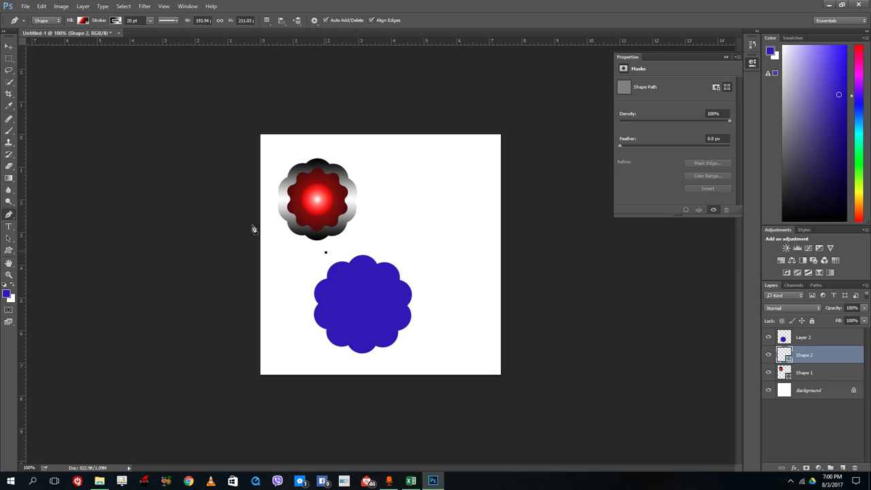
click(9, 45)
click(367, 294)
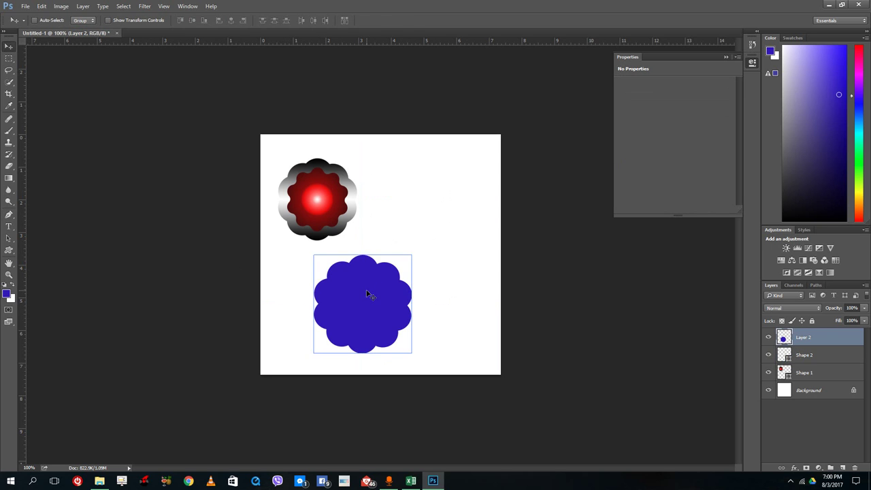
Free-transform the blue pixel flower up to about 498%, reposition it, and commit.
key(ctrl+t)
drag(414, 255, 609, 58)
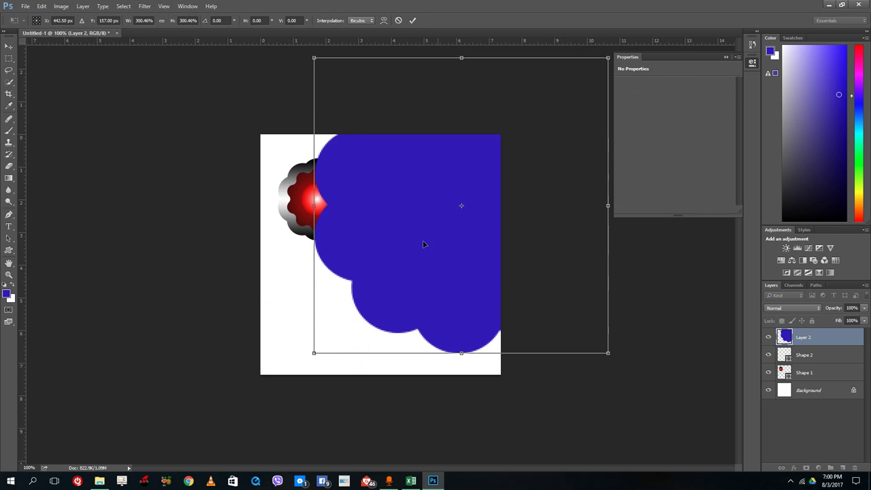
drag(413, 234, 406, 342)
drag(385, 232, 412, 287)
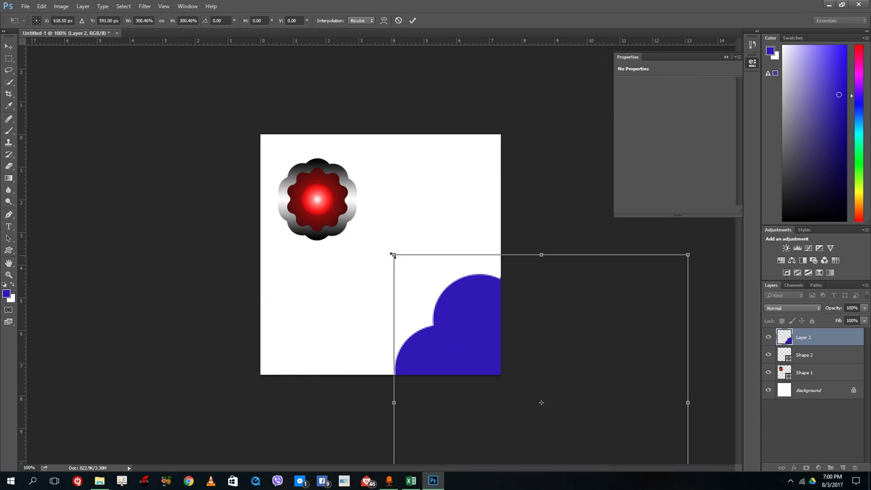
drag(392, 253, 539, 385)
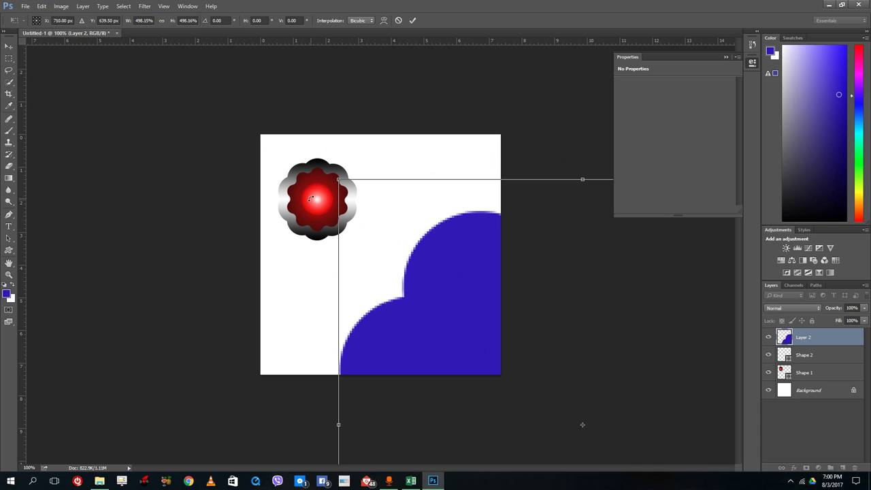
key(Return)
Scale the red Shape 1 flower to about 497% and move it to the canvas's left side.
drag(306, 184, 292, 199)
key(ctrl+t)
drag(344, 257, 656, 470)
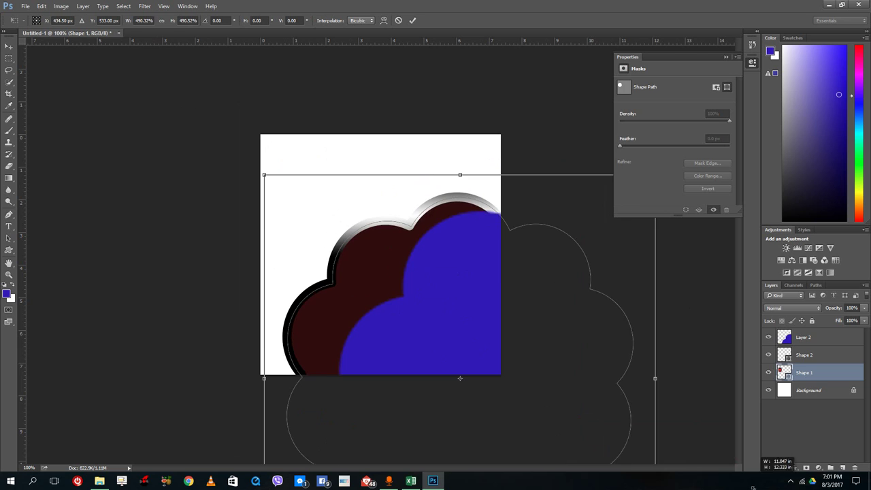
drag(362, 272, 111, 55)
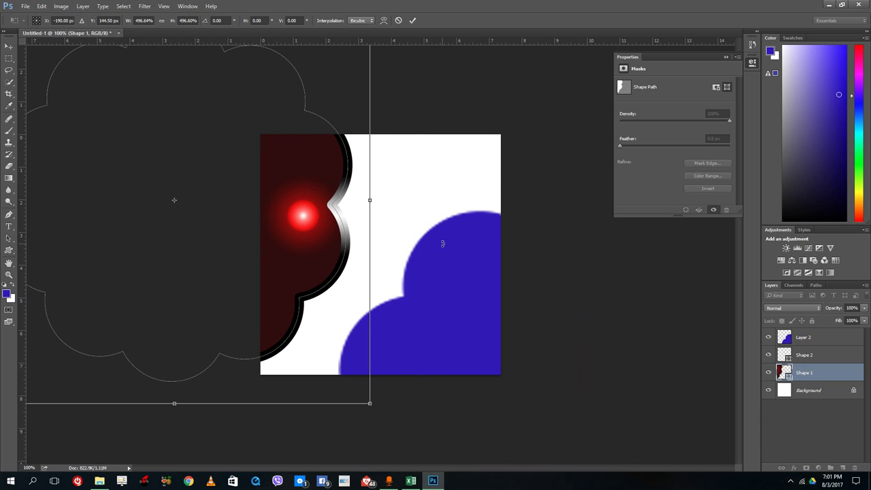
key(Return)
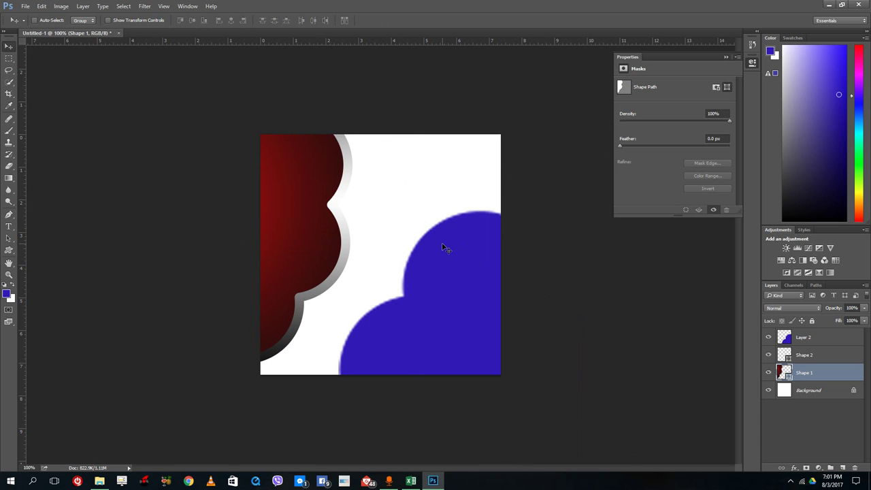
Select the Custom Shape tool and leave its drawing mode set to Pixels.
click(9, 249)
click(57, 20)
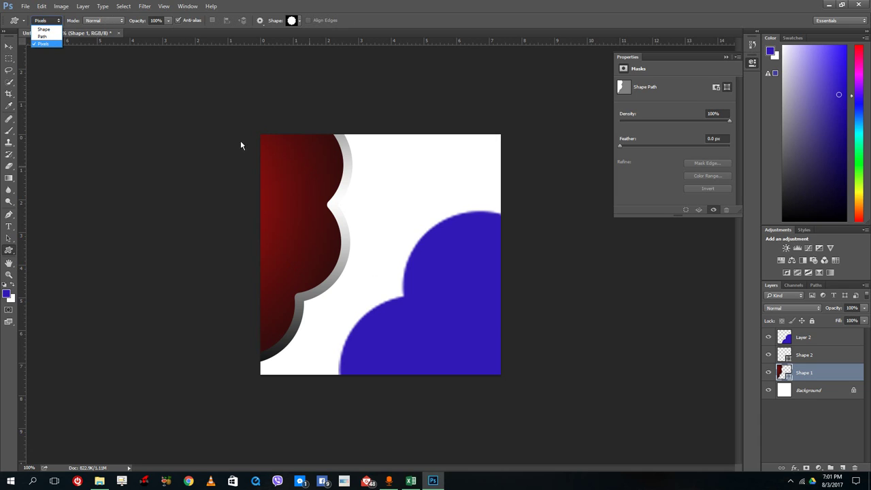
click(334, 175)
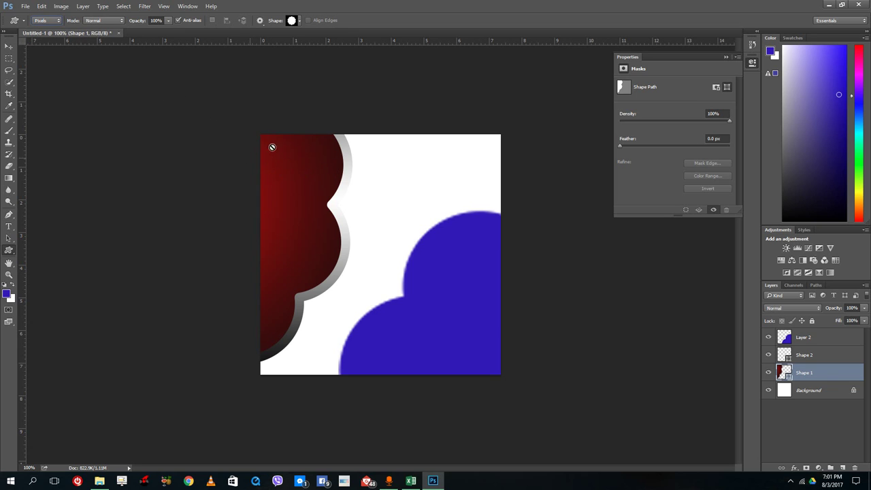